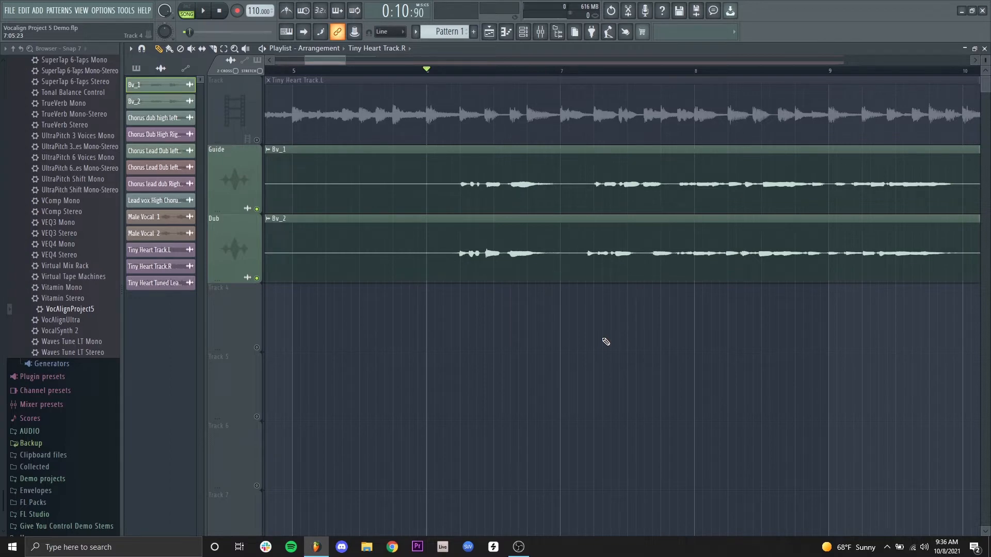
Play the Guide and Dub vocal clips from bar 6 to compare their timing, and reset the playhead to bar 6.
scroll(470, 73, down, 1)
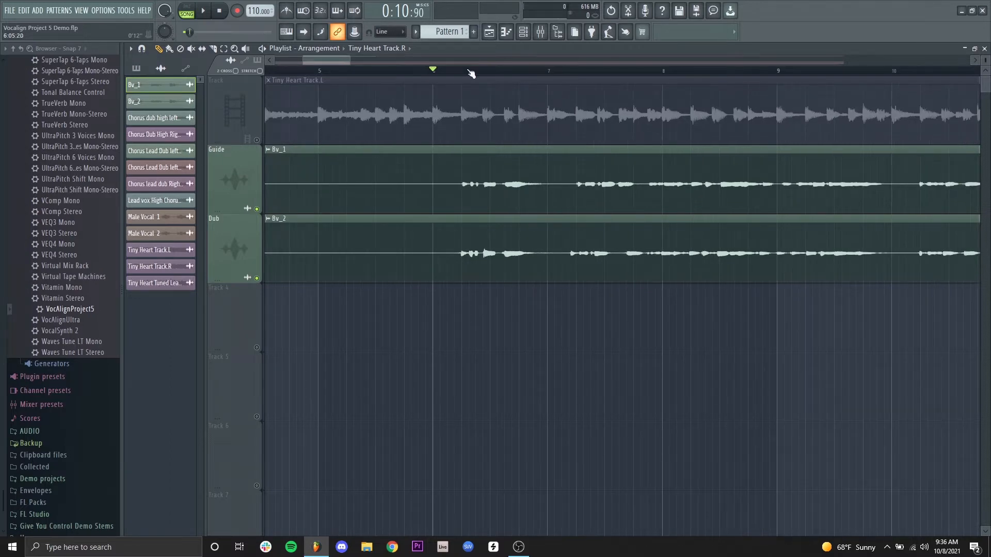
scroll(471, 73, up, 1)
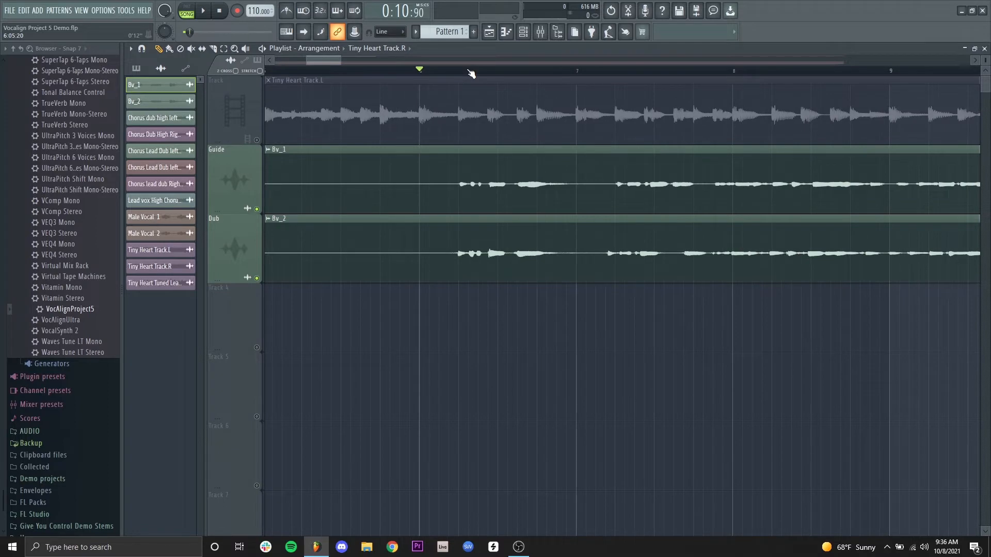
scroll(471, 73, down, 1)
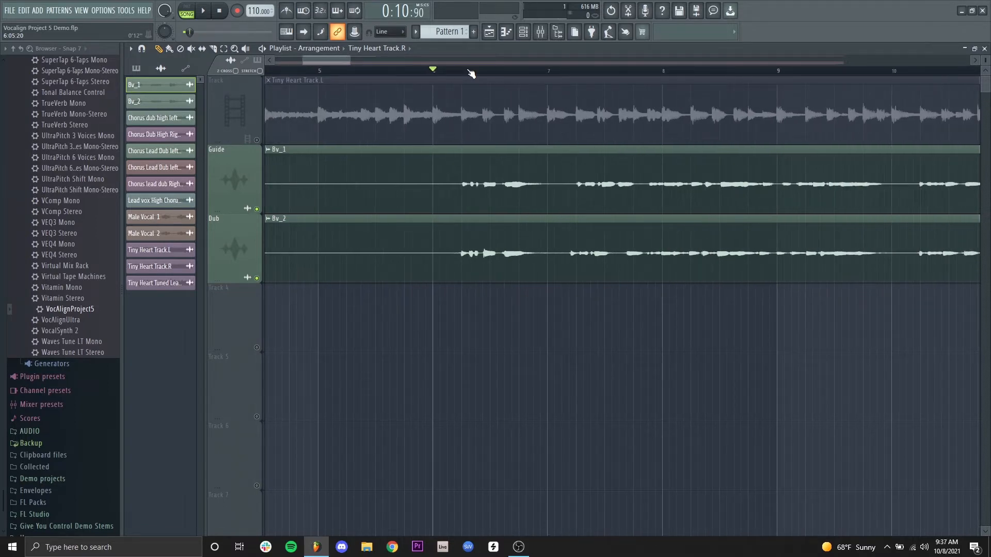
key(space)
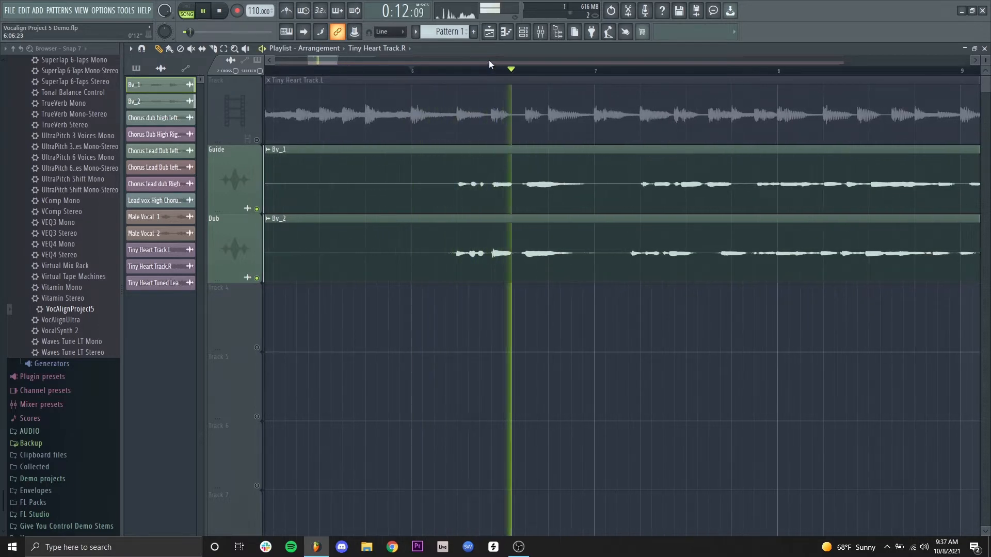
scroll(488, 60, up, 2)
scroll(502, 62, down, 1)
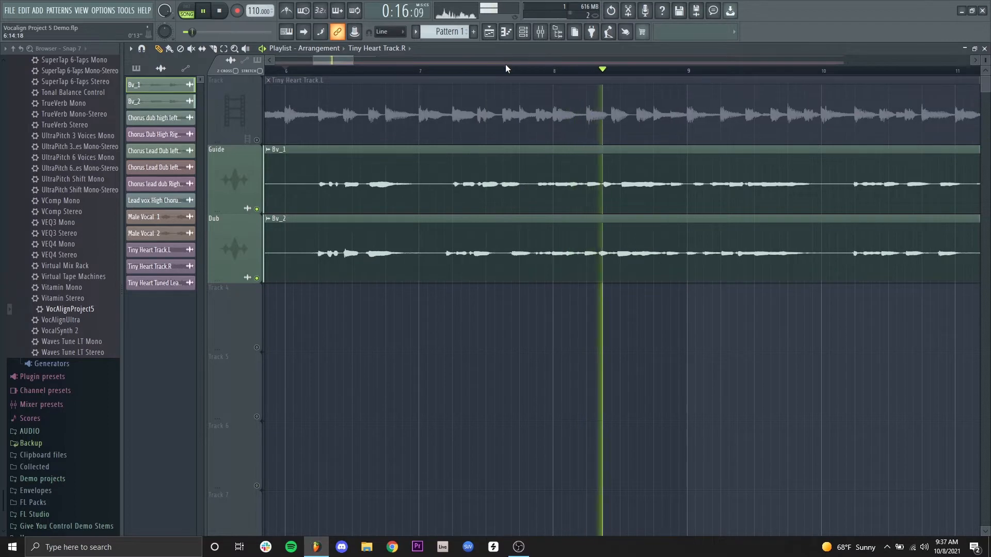
scroll(542, 68, down, 2)
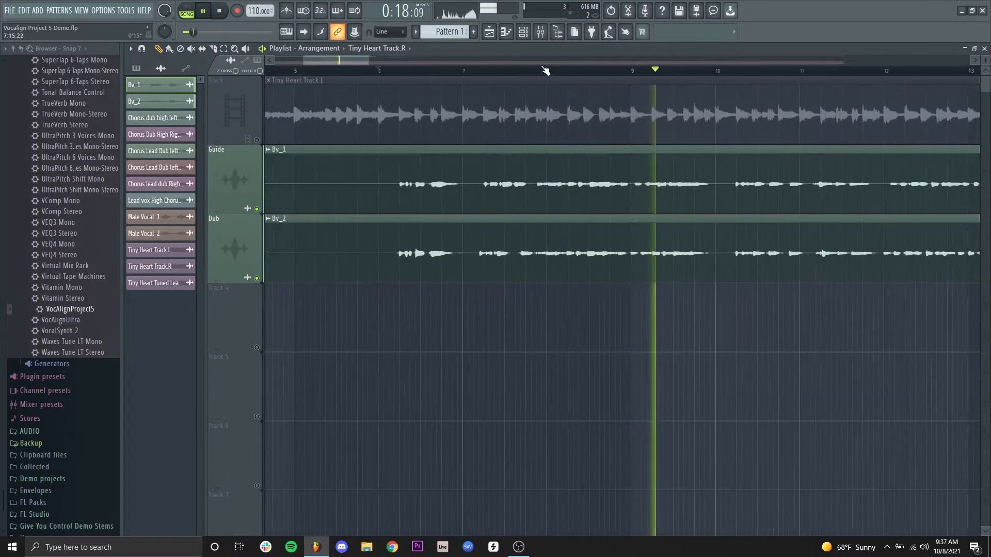
key(space)
scroll(394, 69, down, 3)
click(390, 69)
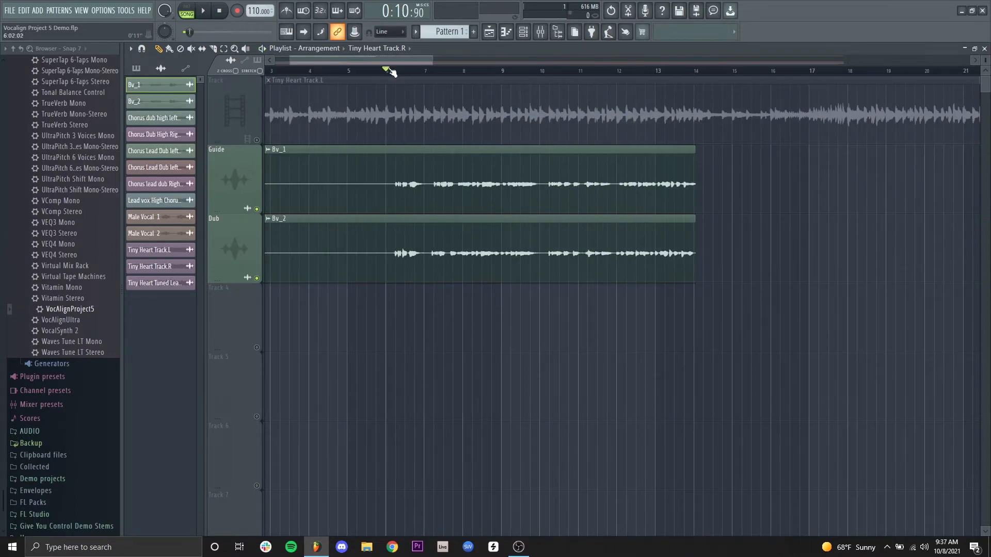
scroll(390, 69, up, 2)
scroll(391, 71, up, 3)
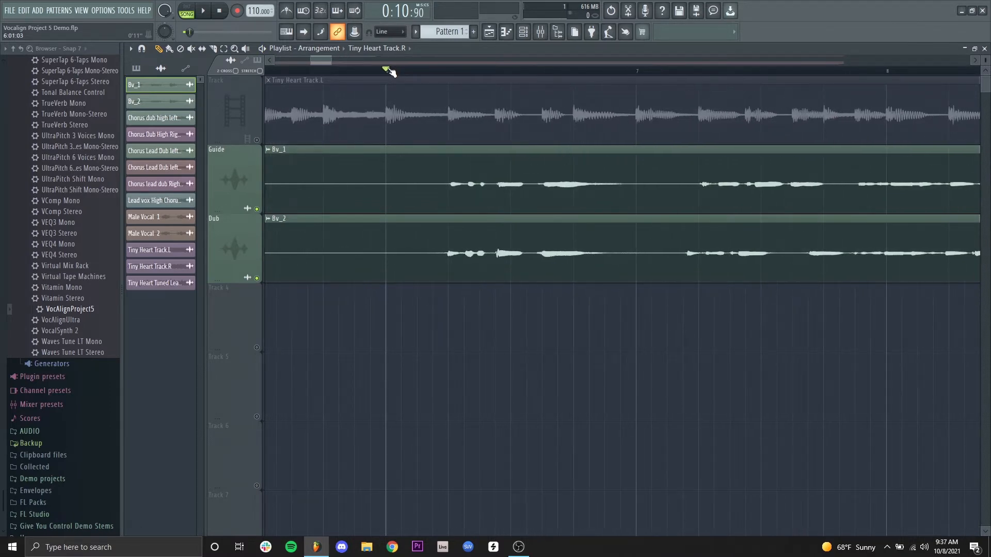
scroll(390, 72, down, 1)
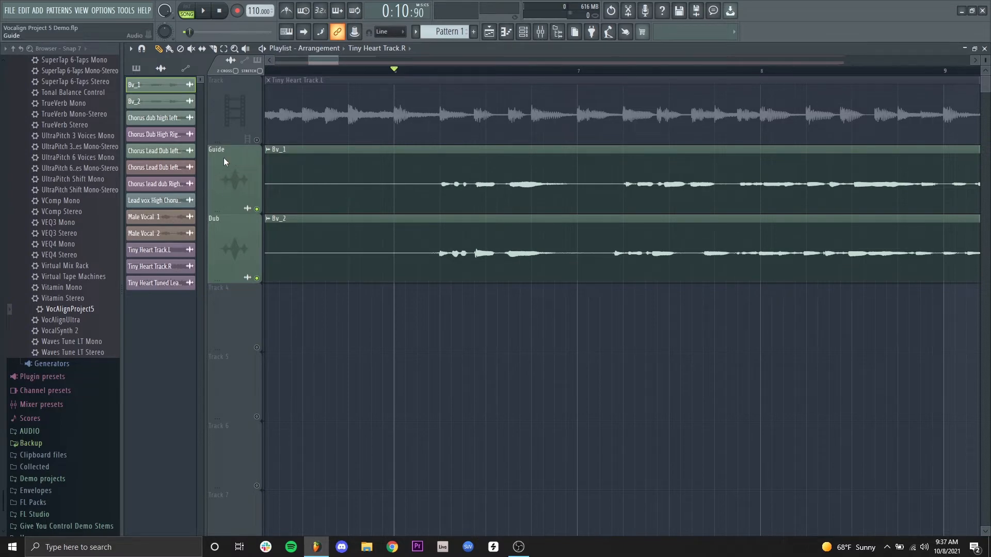
Assign the Bv_1 audio clip to free mixer track 2 and rename that track Guide.
double_click(466, 169)
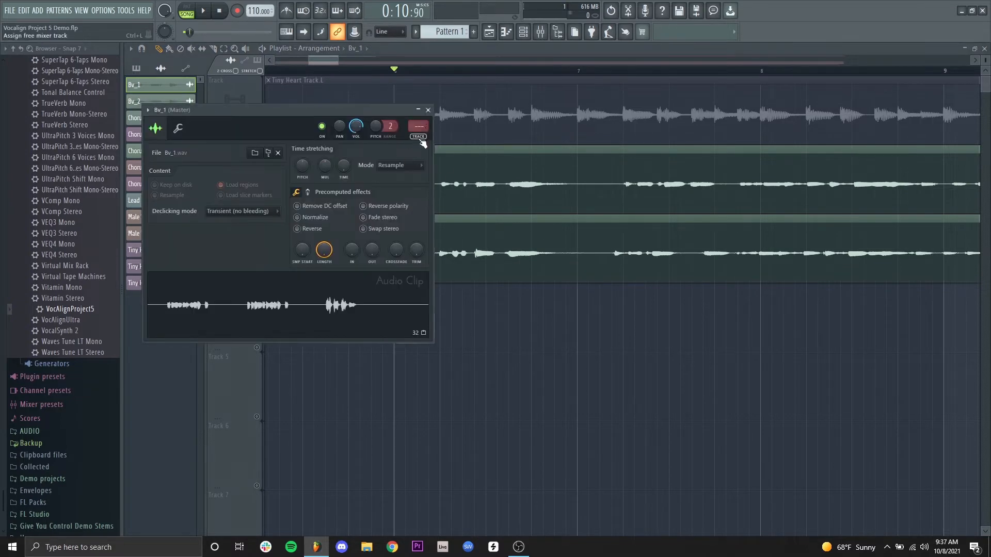
click(418, 127)
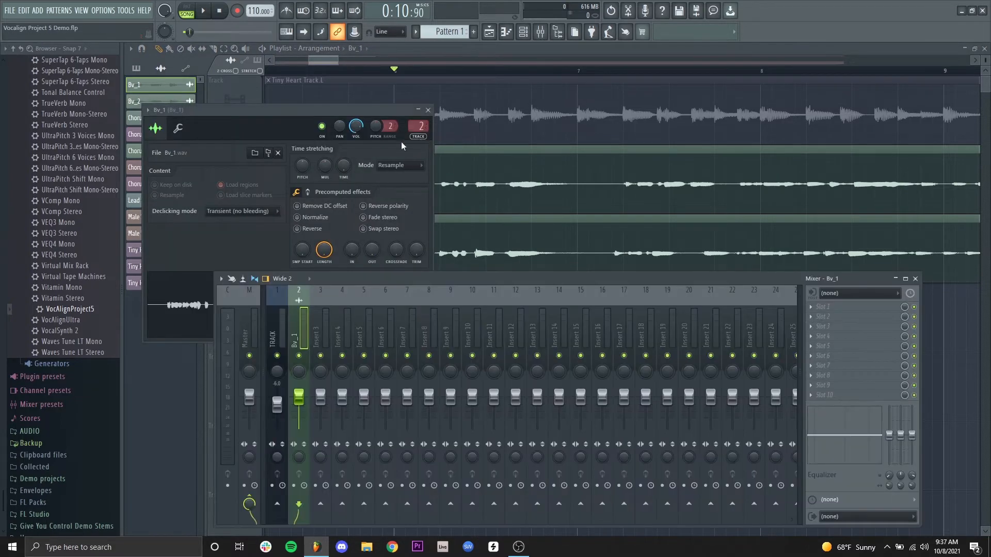
double_click(302, 330)
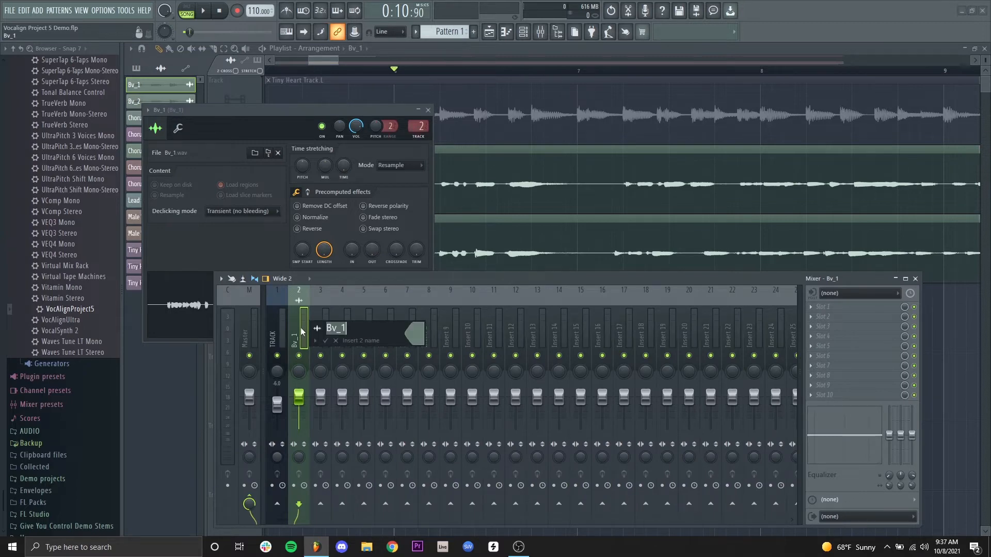
text(Guide)
key(Return)
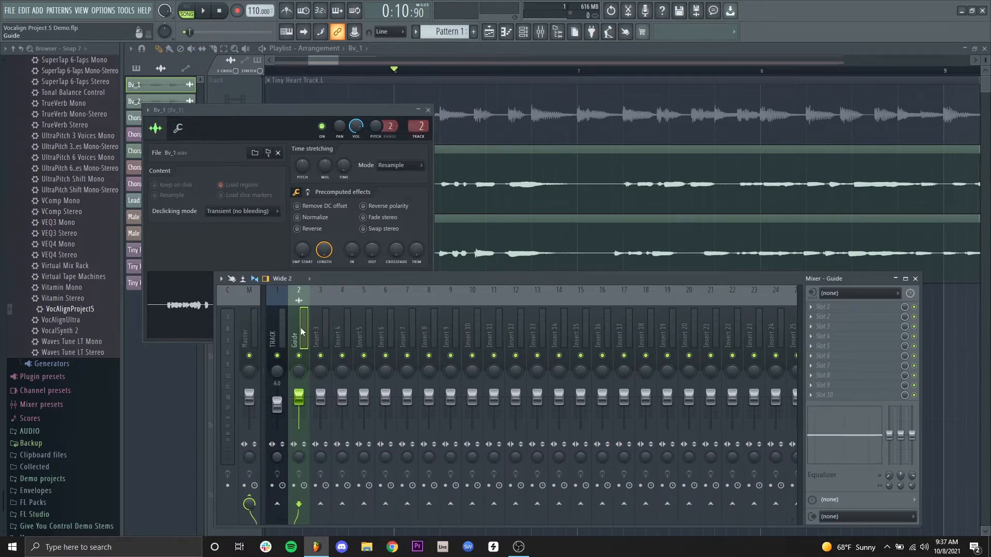
Assign the Bv_2 audio clip to free mixer track 3 and rename that track Dub.
double_click(587, 253)
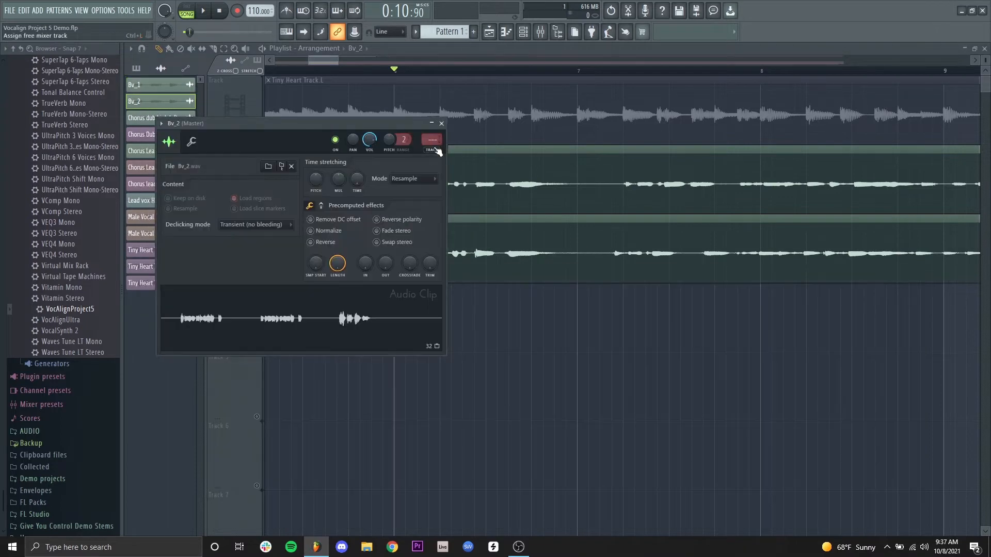
click(438, 154)
double_click(321, 327)
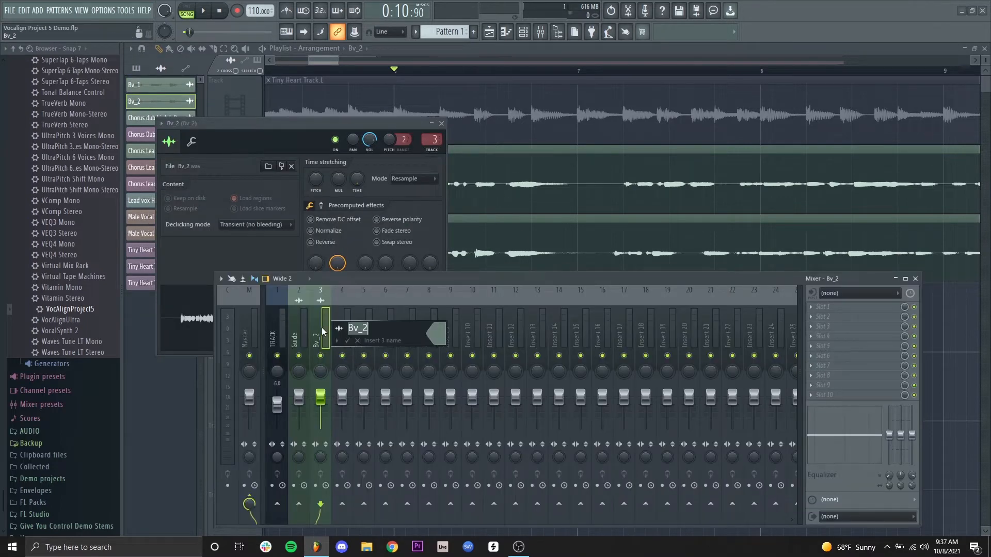
text(Dub)
key(Return)
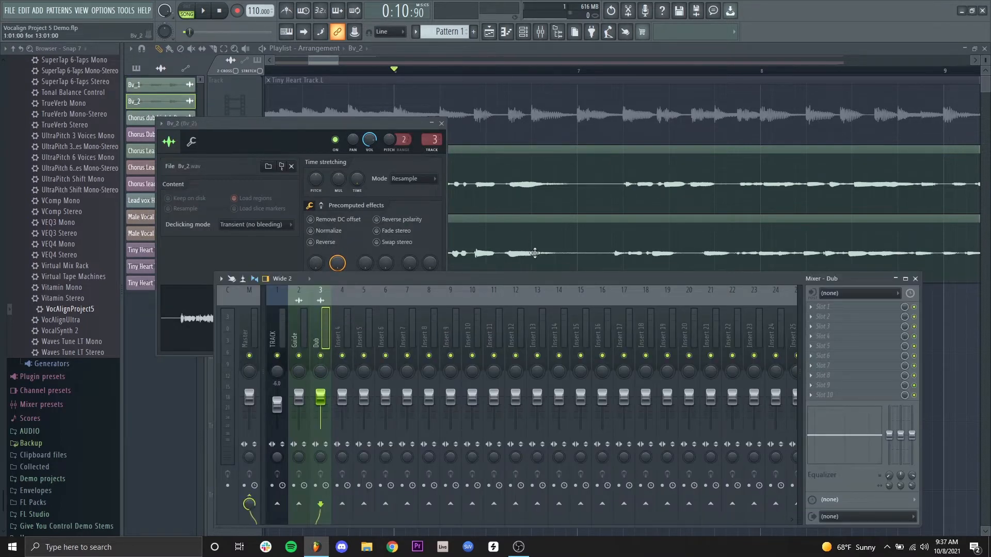
Sidechain the Guide mixer track to the Dub track while keeping its routing to the Master.
click(290, 345)
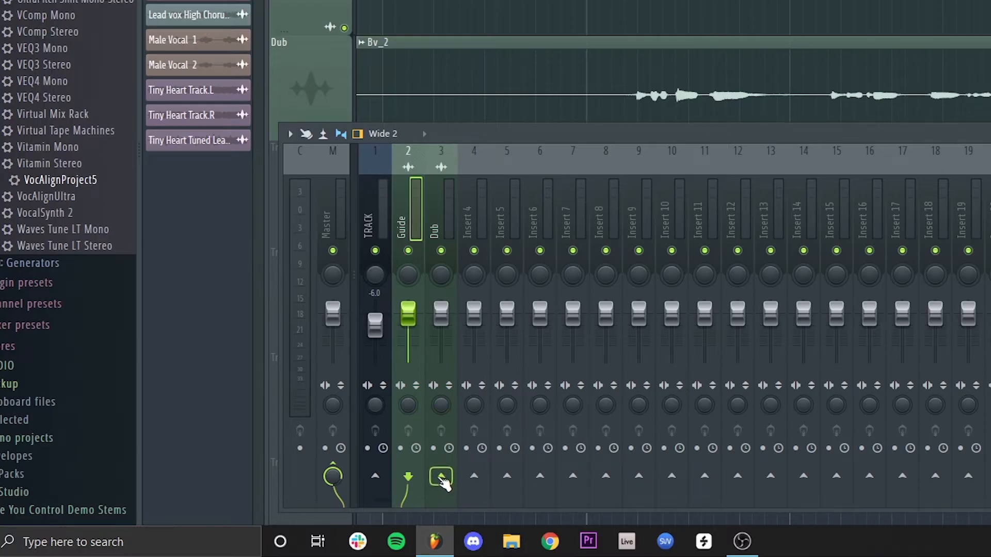
right_click(442, 479)
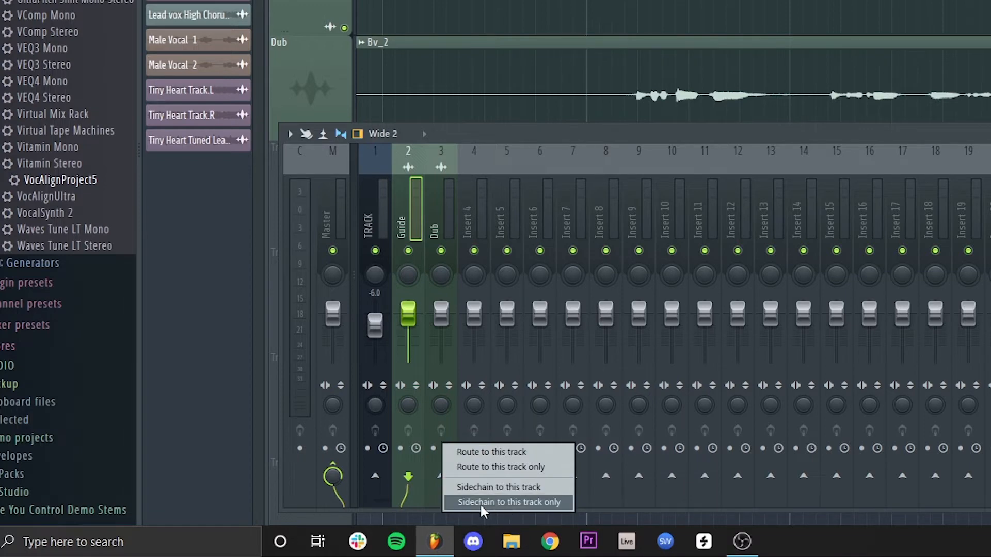
click(513, 486)
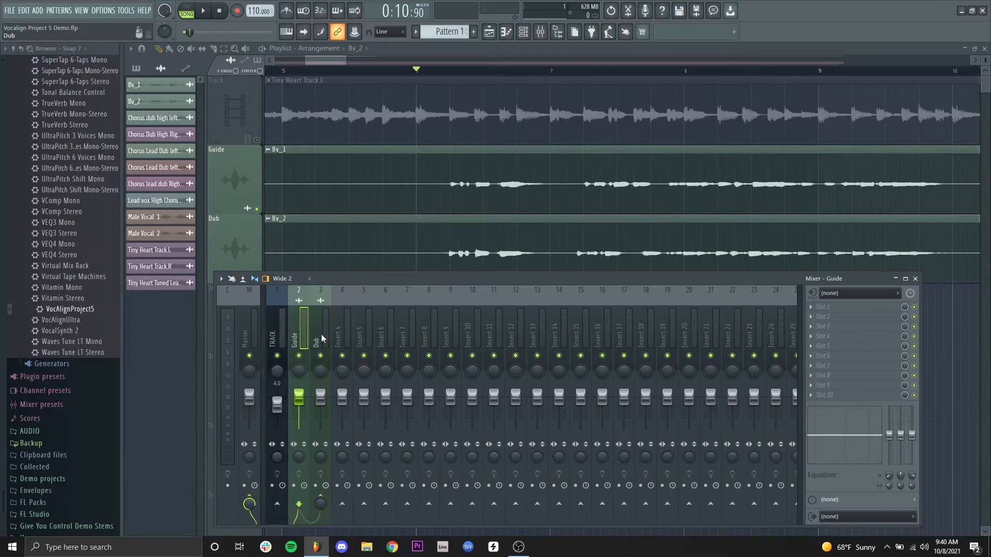
Load VocAlignProject5 into the Dub mixer track's first effect slot and map its Mono Aux In to input 1 in the processing connections.
click(321, 333)
drag(69, 308, 840, 305)
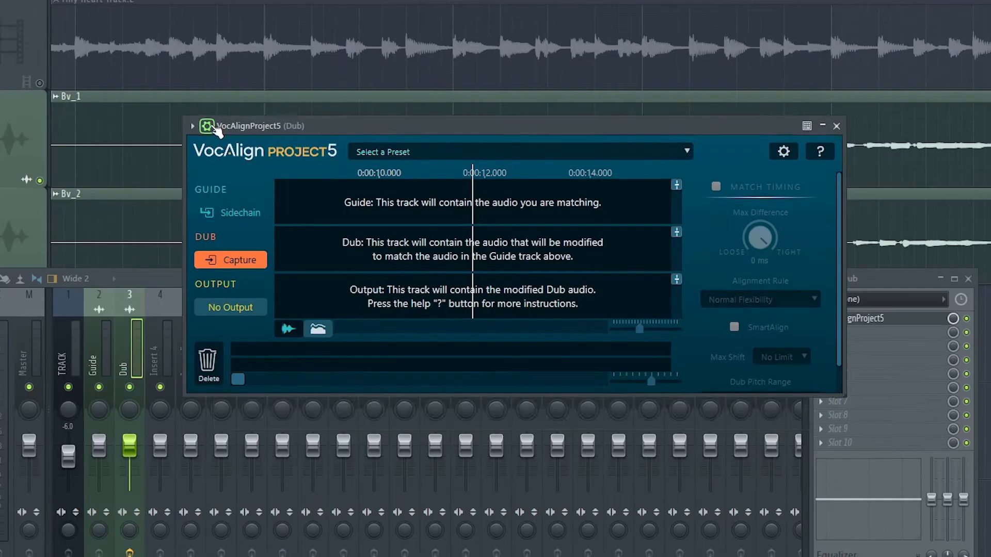
click(212, 127)
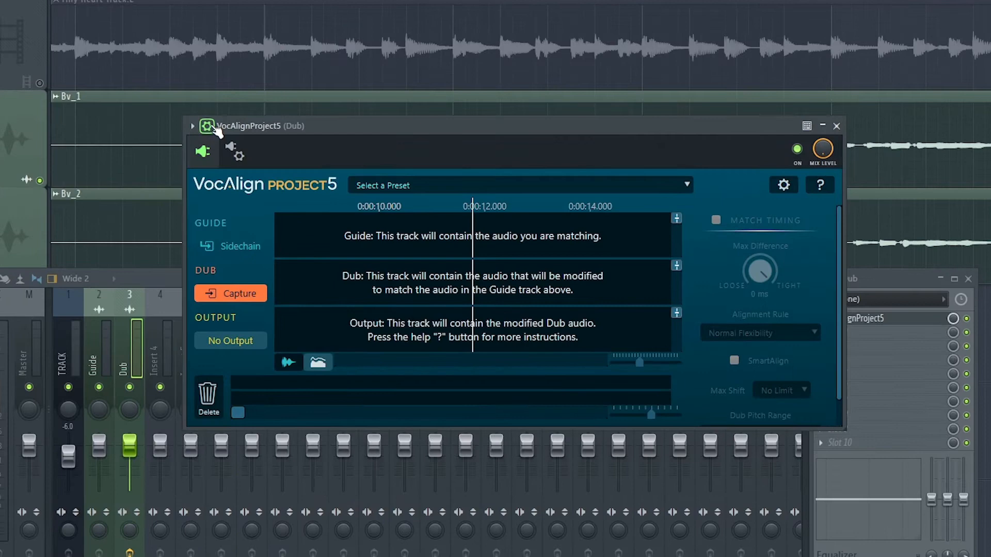
click(236, 155)
click(254, 185)
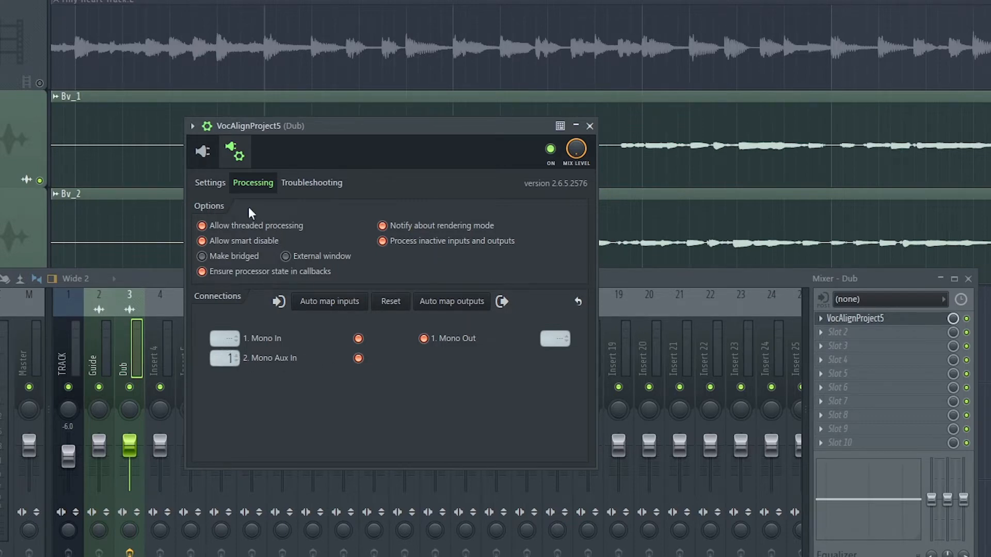
click(209, 151)
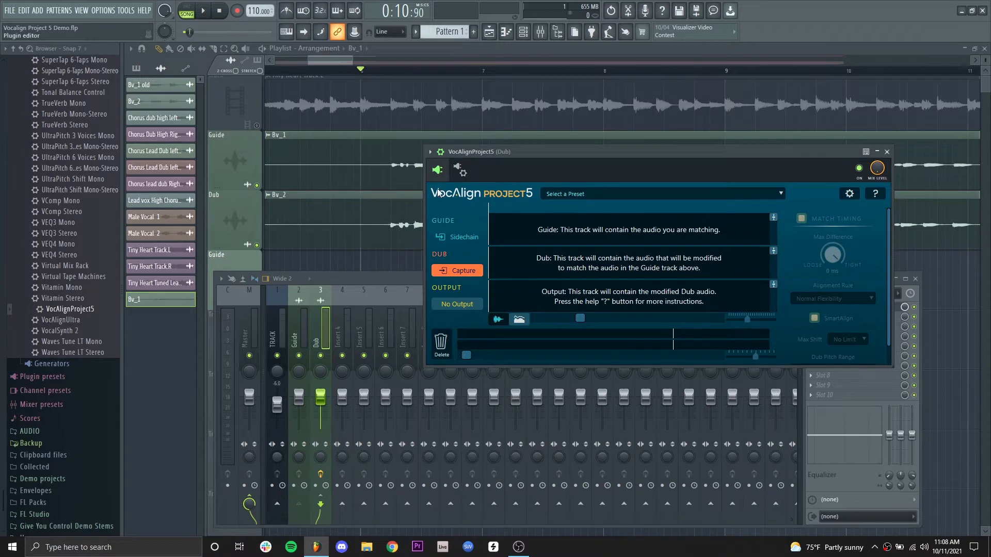
Capture the Guide and Dub audio in VocAlign by playing the first vocal phrases from bar 6, and stop playback.
click(460, 271)
key(space)
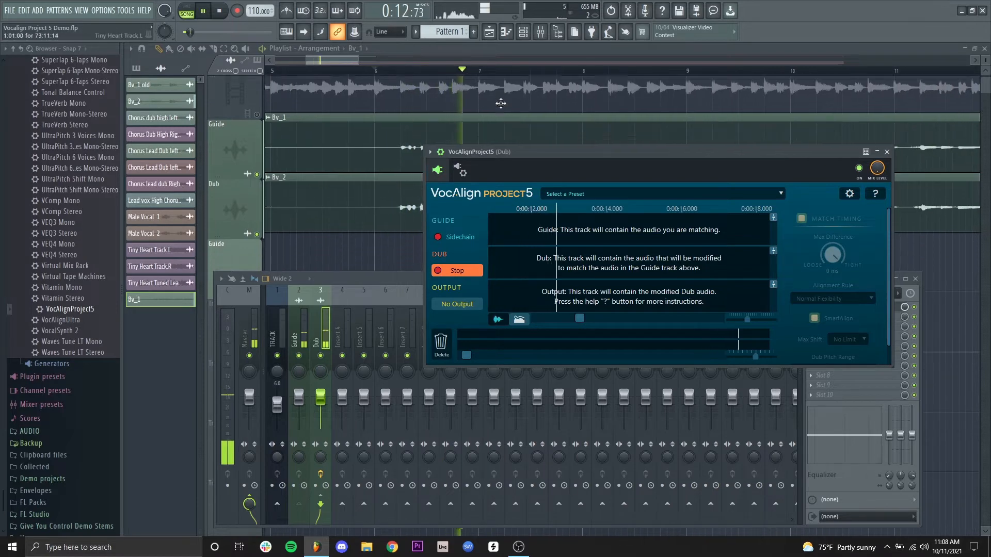
scroll(500, 103, down, 1)
drag(531, 153, 513, 204)
scroll(569, 71, up, 1)
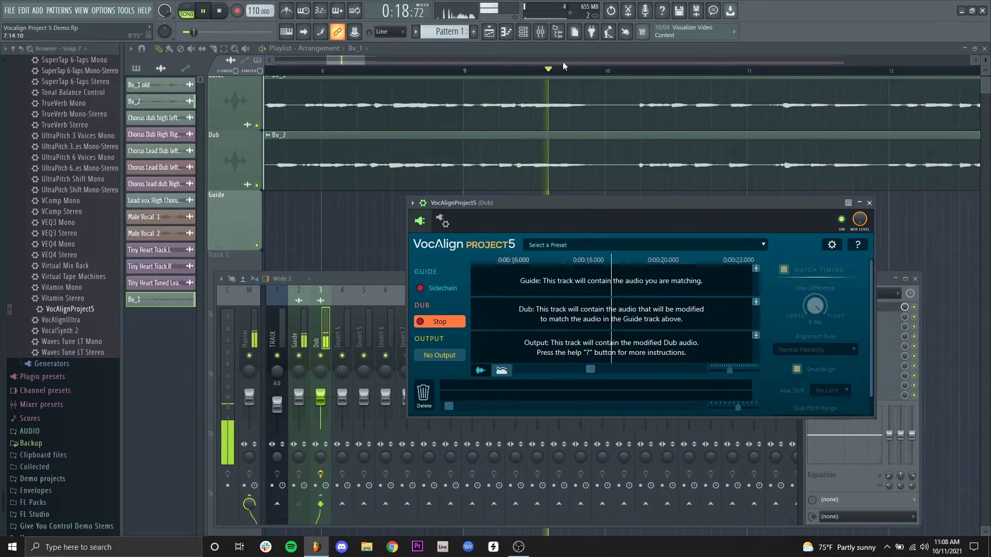
key(space)
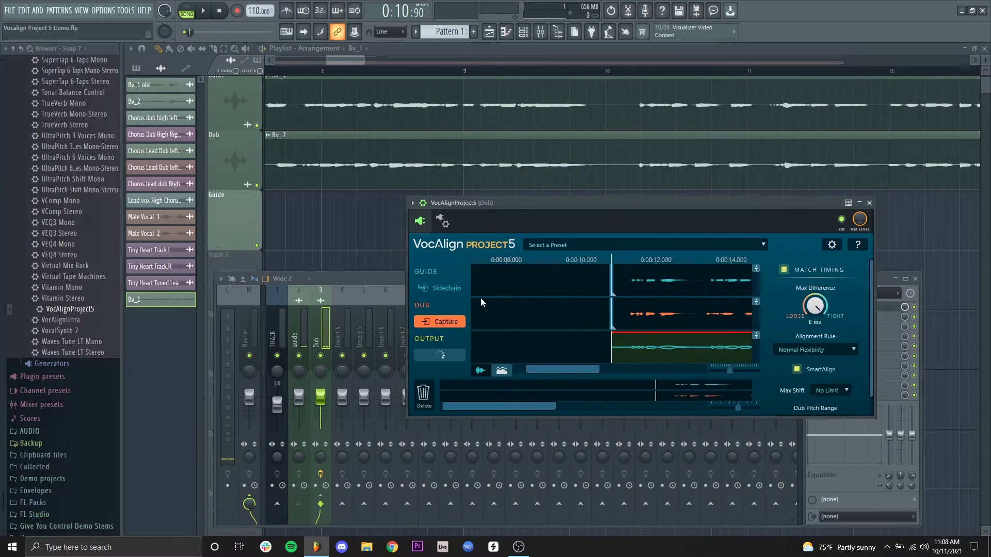
Move the VocAlign window clear of the vocal clips and play the aligned vocals back from bar 6.
drag(516, 207, 461, 294)
scroll(450, 75, left, 3)
scroll(449, 75, up, 2)
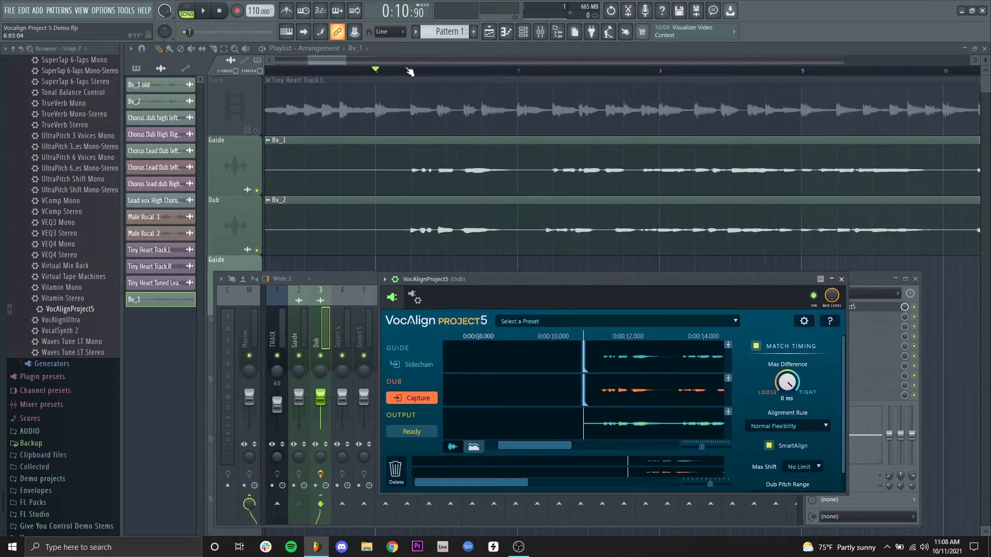
scroll(425, 77, up, 2)
key(space)
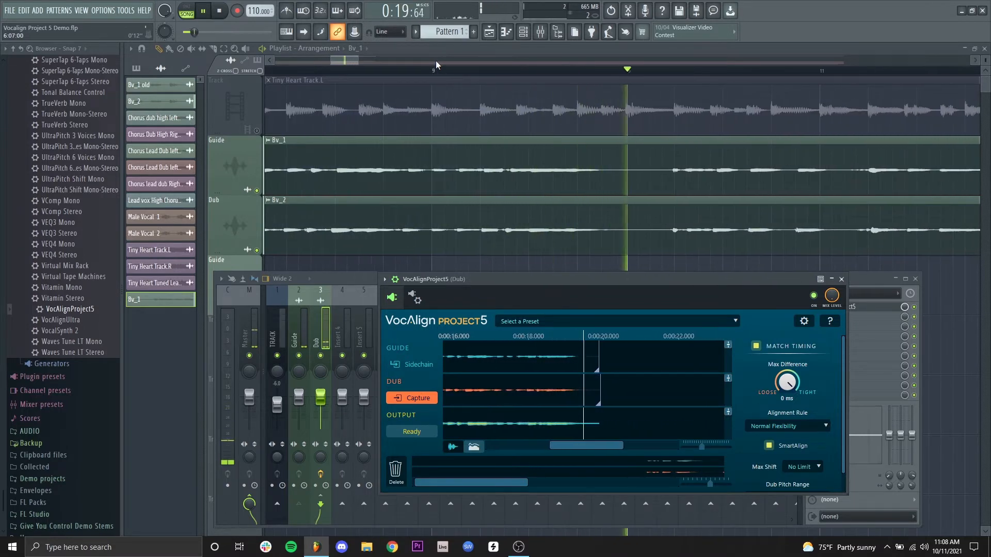
key(space)
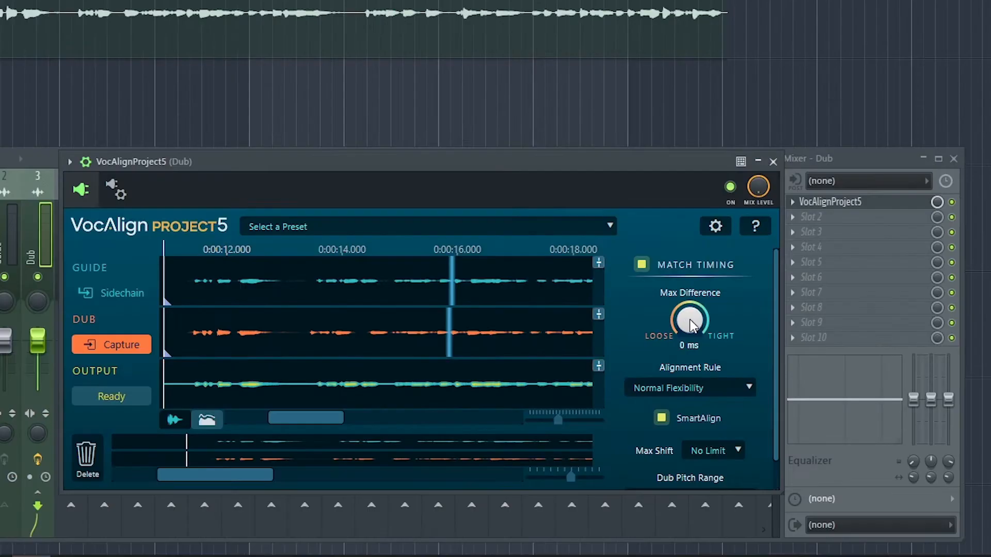
Loosen VocAlign's Max Difference timing to 16 ms and 31 ms, and turn it back toward tight.
drag(787, 386, 788, 390)
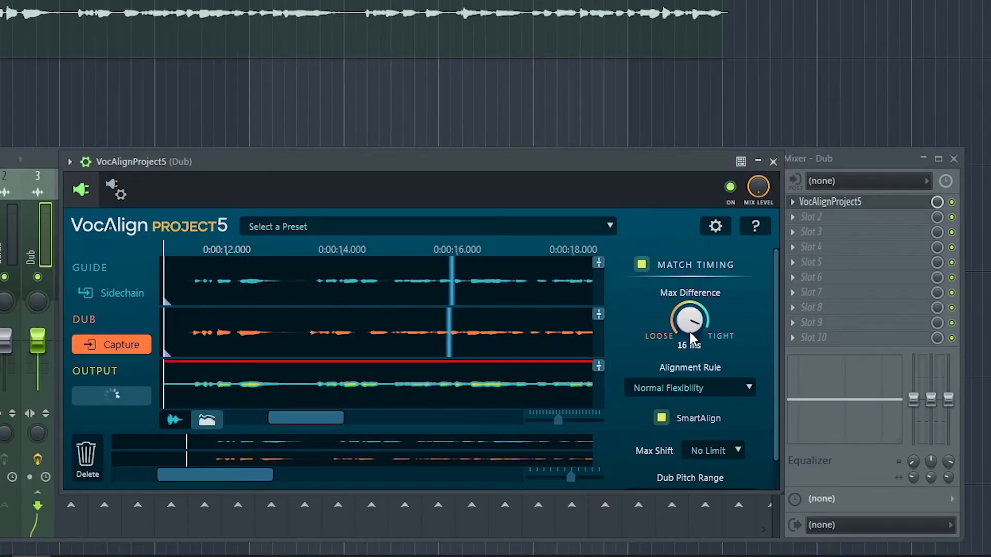
drag(688, 332, 688, 333)
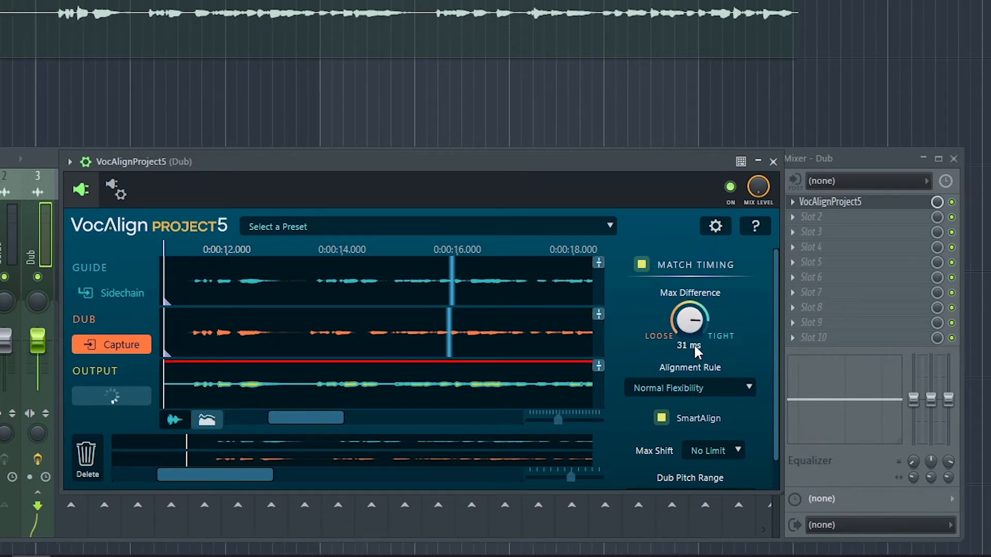
drag(694, 347, 701, 324)
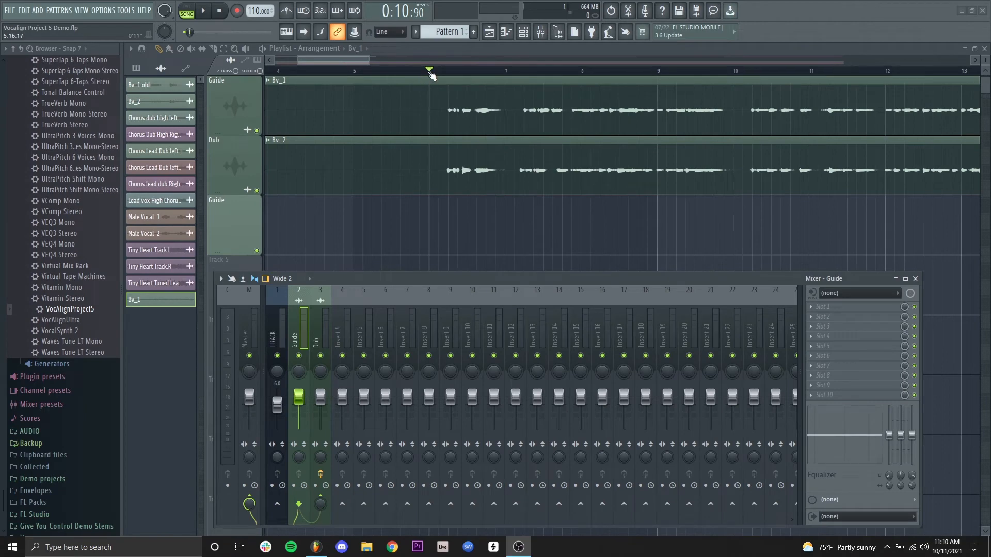
Select the Dub mixer track and arm it and the transport for recording, with the playhead at bar 6.
scroll(433, 76, up, 1)
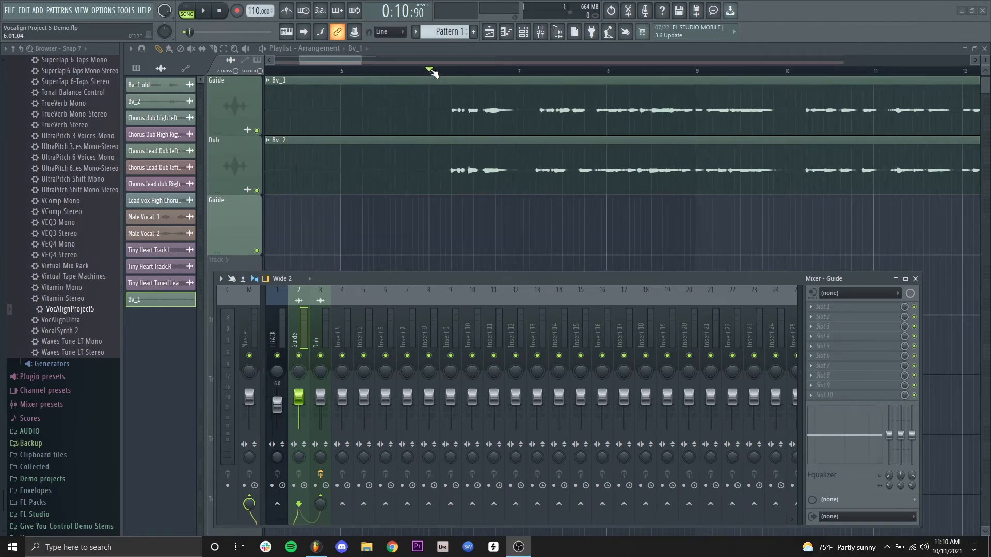
click(316, 332)
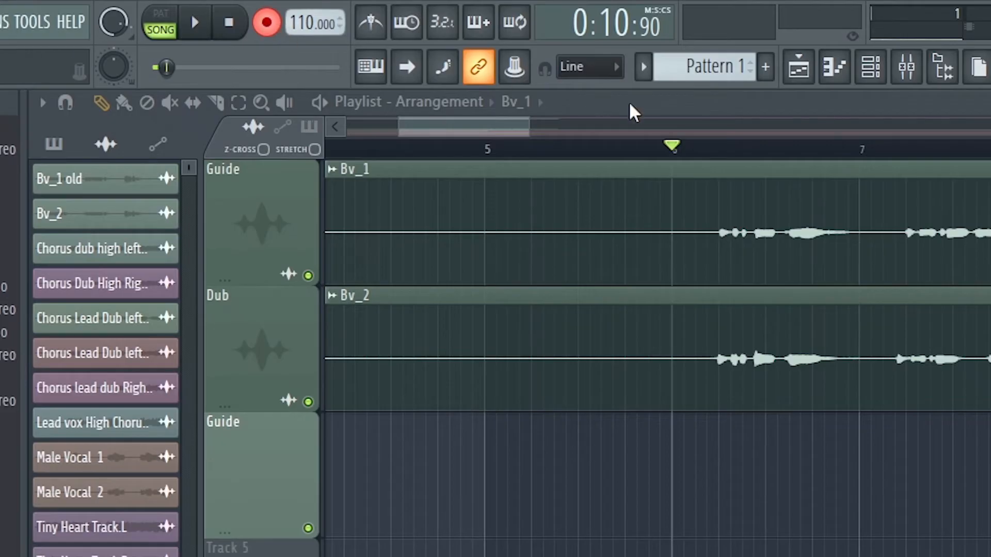
scroll(452, 71, up, 3)
scroll(724, 294, up, 1)
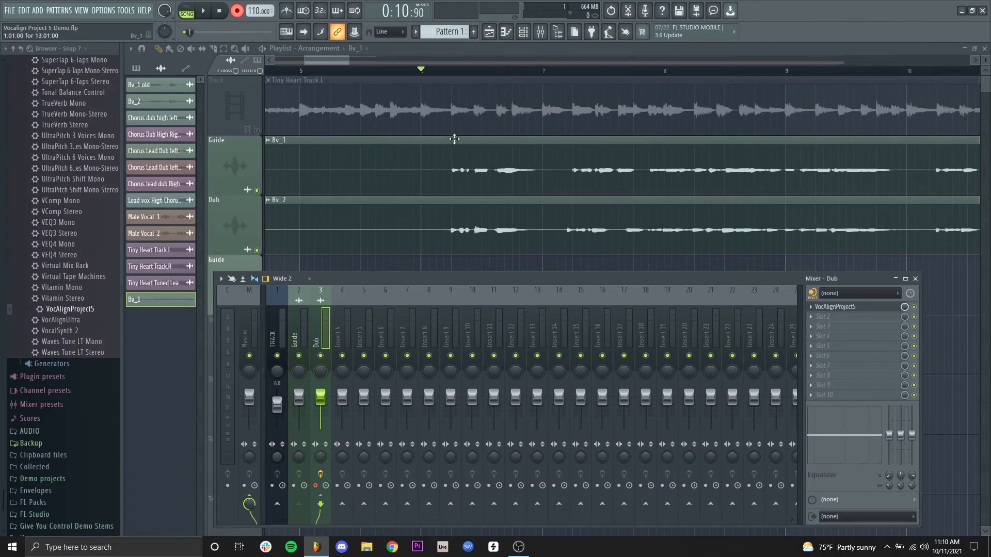
Record the aligned Dub output from bar 6 through the captured vocal phrases.
scroll(724, 294, down, 1)
key(space)
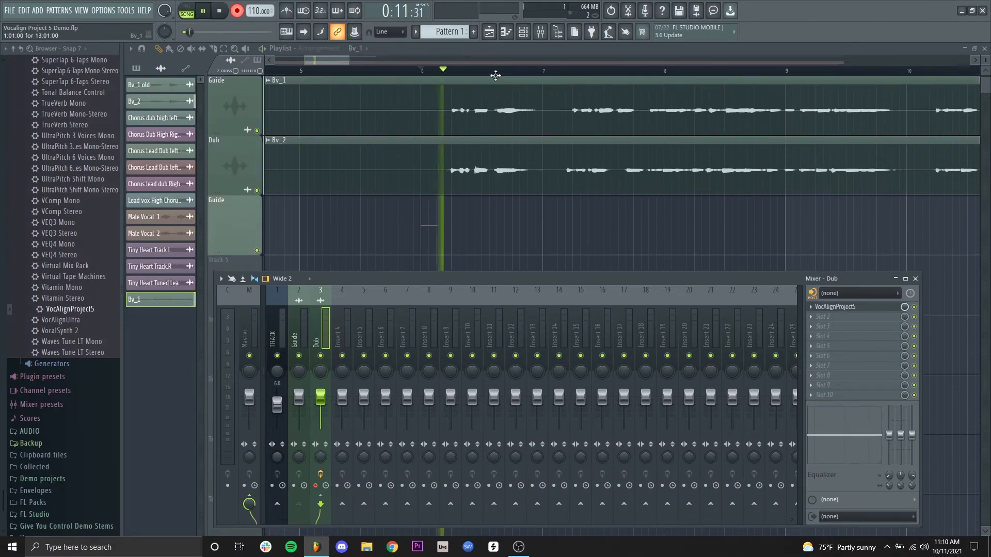
scroll(503, 73, down, 2)
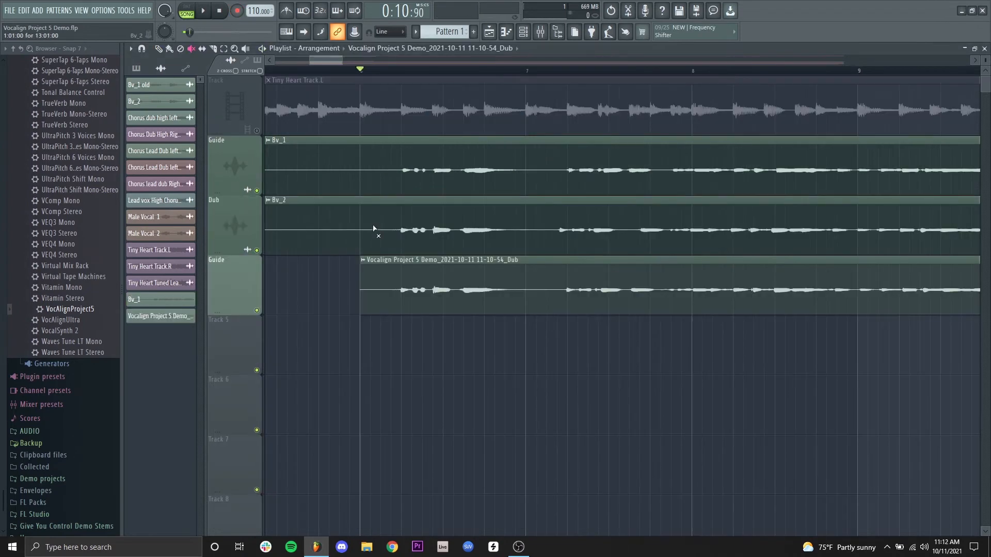
Mute the original Bv_2 clip and route the newly recorded Dub clip to mixer track 4.
click(374, 229)
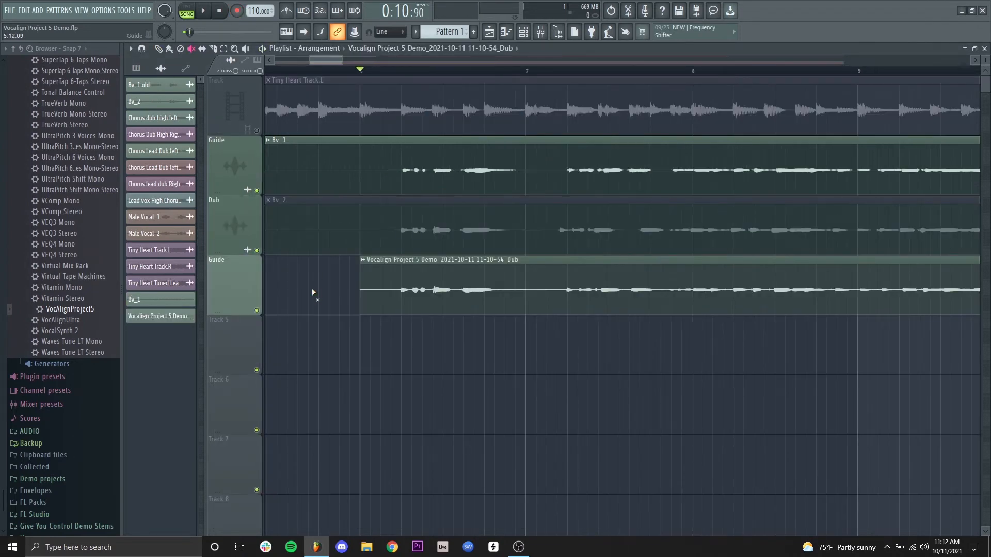
key(p)
double_click(367, 288)
double_click(501, 209)
Rename mixer track 4 as "aligned dub" and mute the Dub mixer track.
middle_click(343, 334)
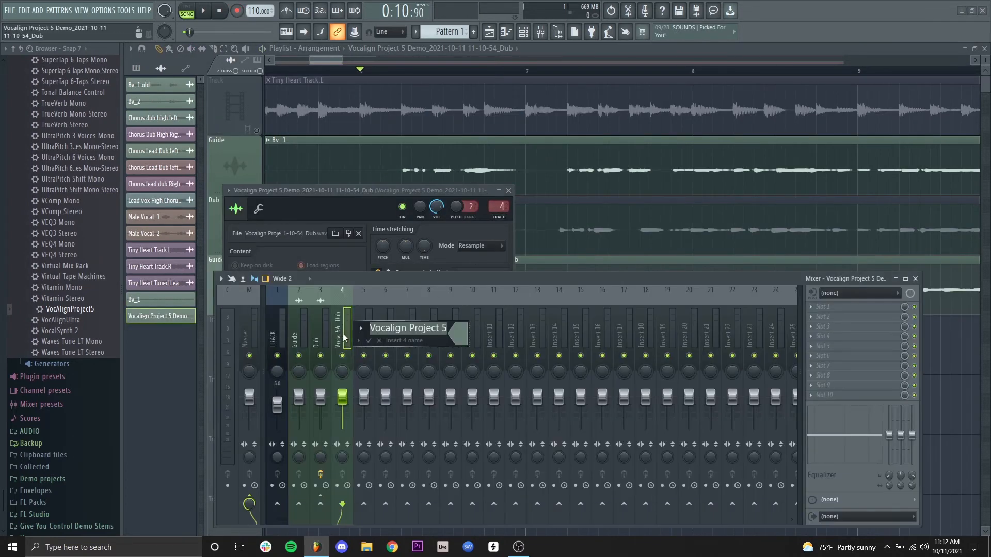
text(aligned dub)
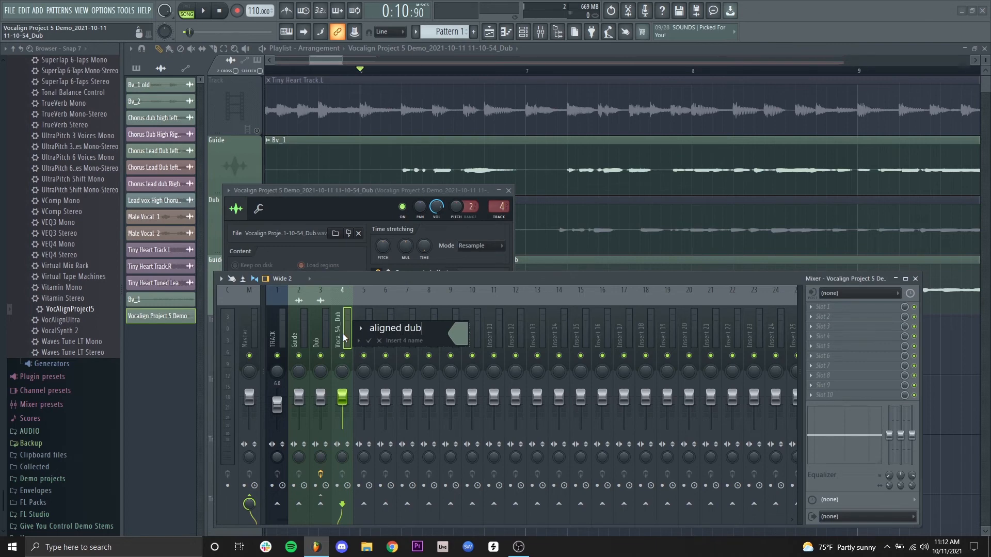
key(Return)
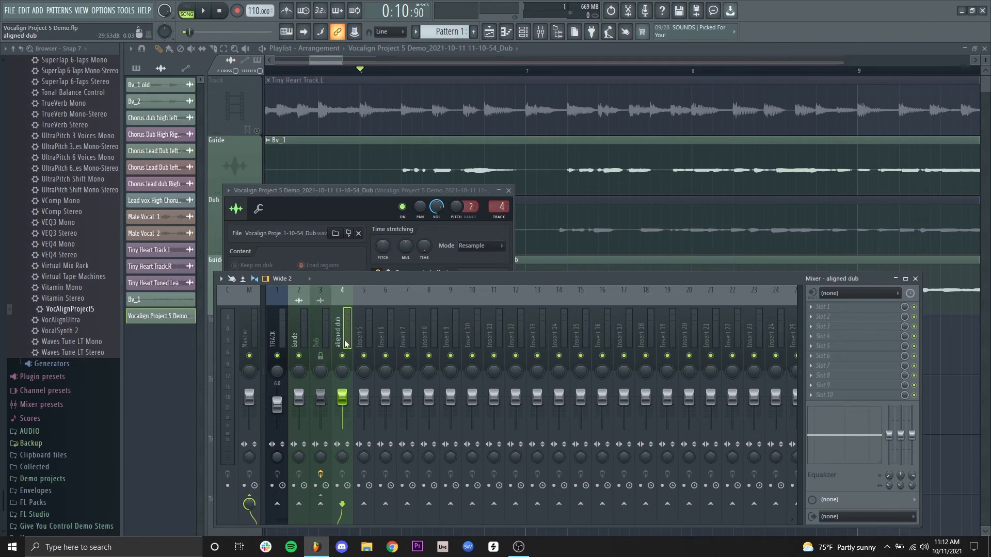
key(Left)
Unmute the Tiny Heart backing track in the playlist and play the recorded aligned dub with the guide from bar 6.
click(363, 72)
scroll(361, 69, up, 3)
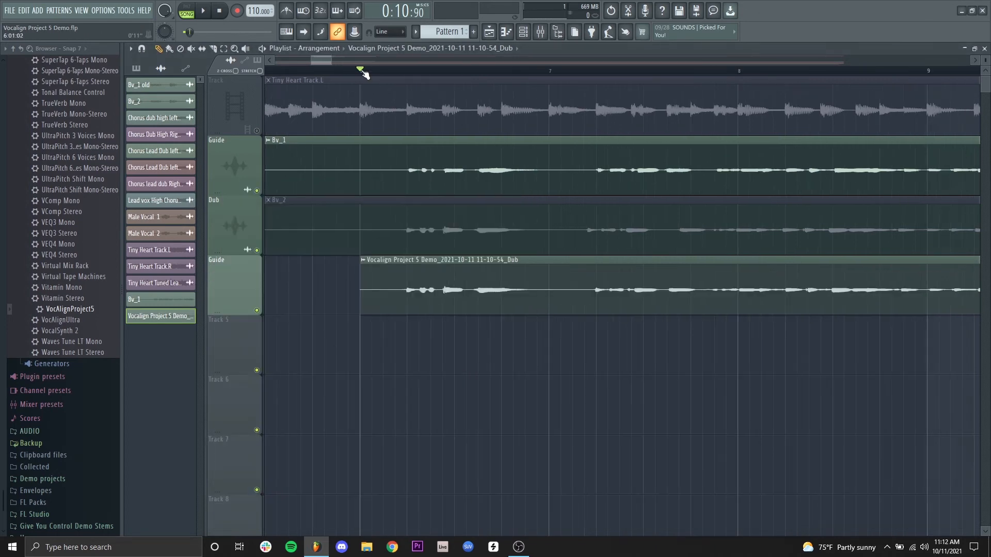
right_click(317, 365)
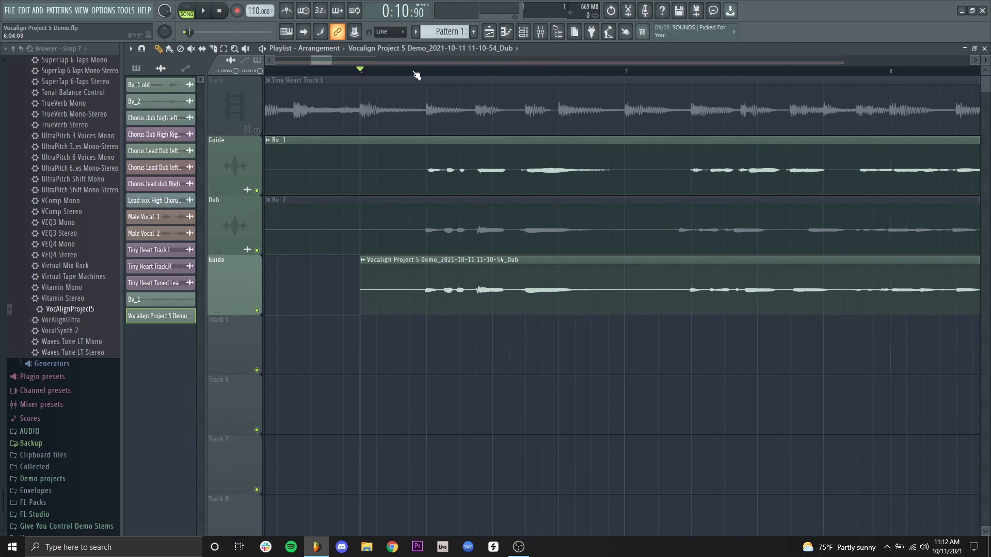
scroll(415, 72, down, 3)
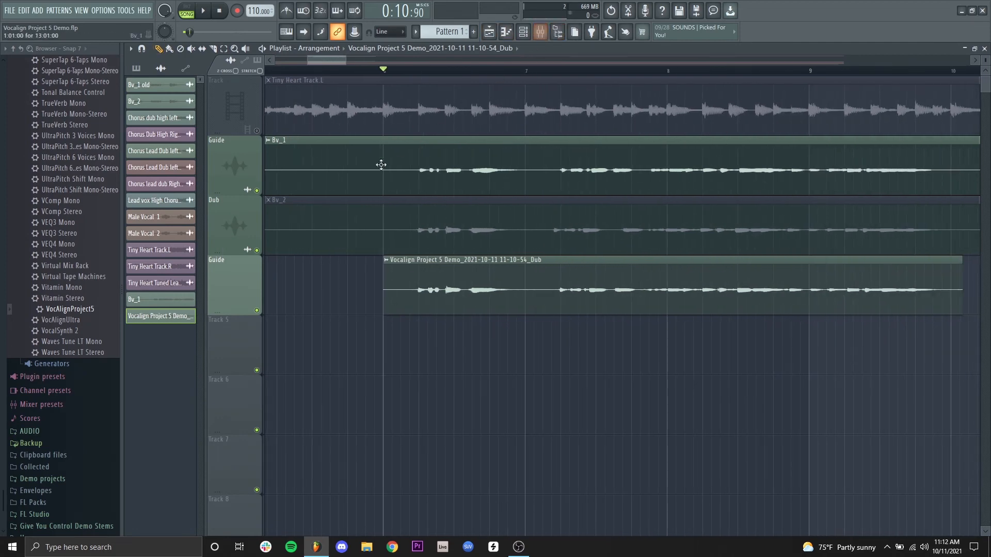
click(257, 131)
scroll(453, 73, down, 2)
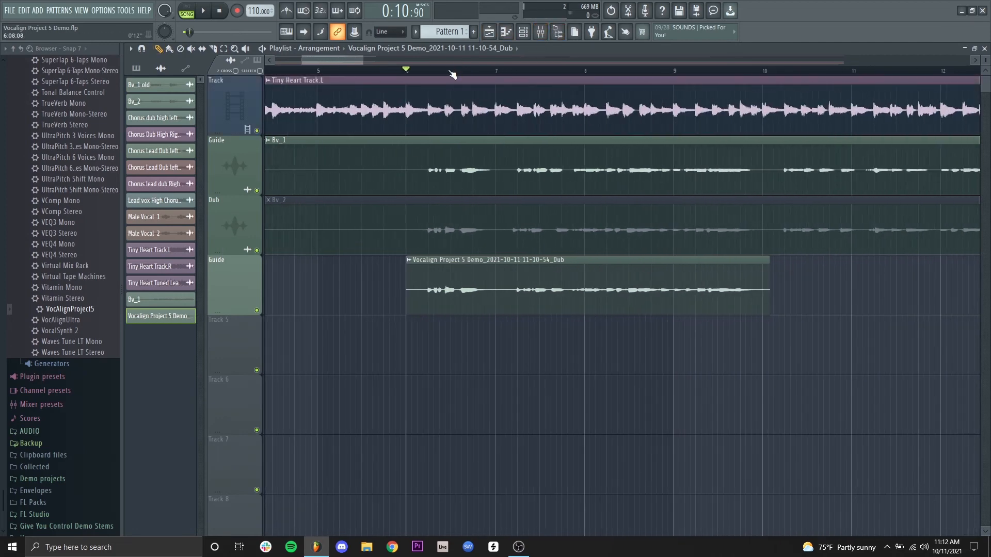
key(space)
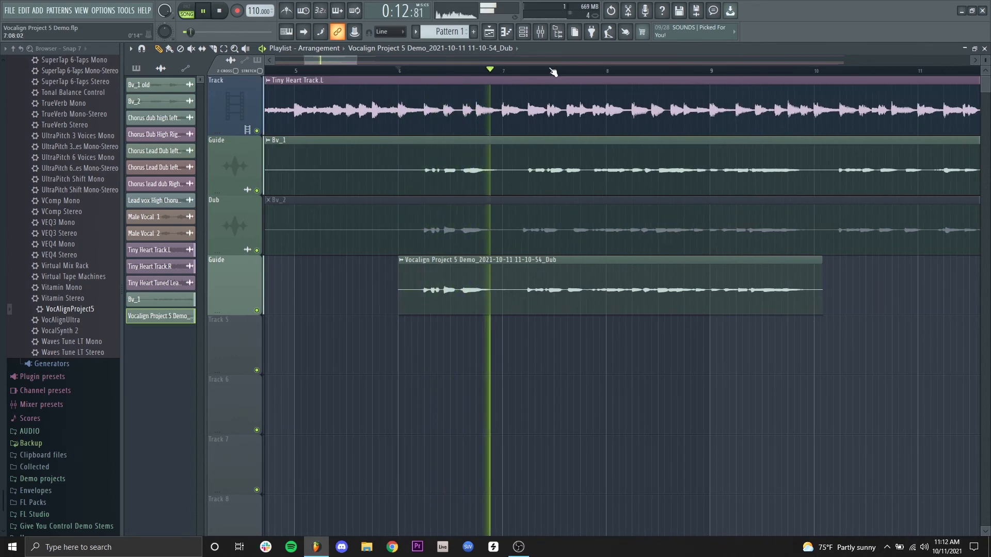
scroll(551, 71, up, 2)
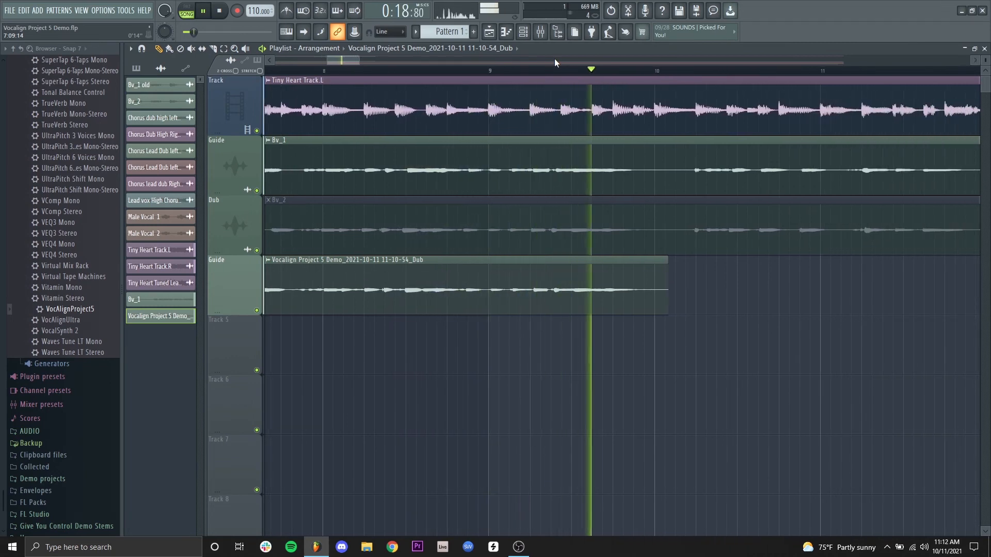
key(space)
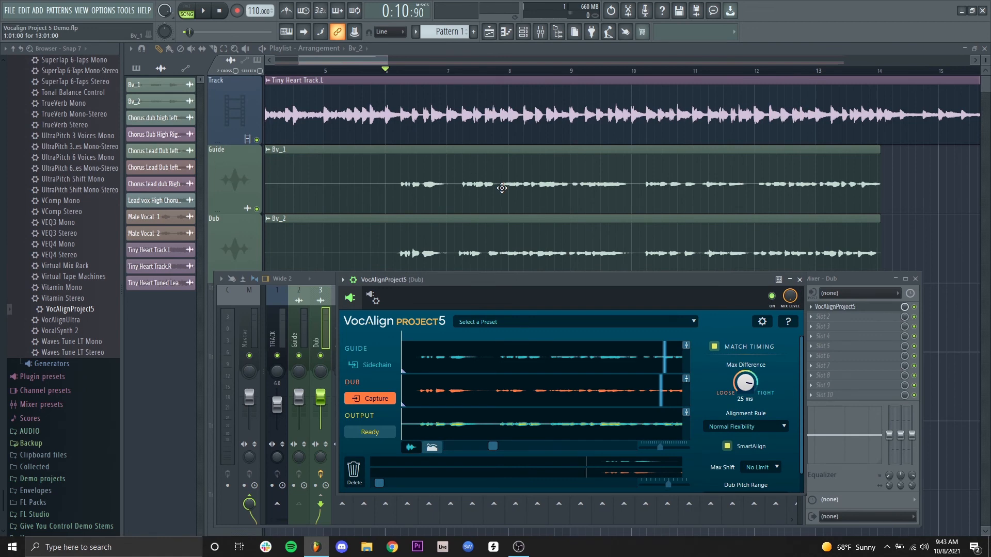
Shift the VocAlign Project 5 window slightly aside over the mixer.
drag(414, 281, 396, 280)
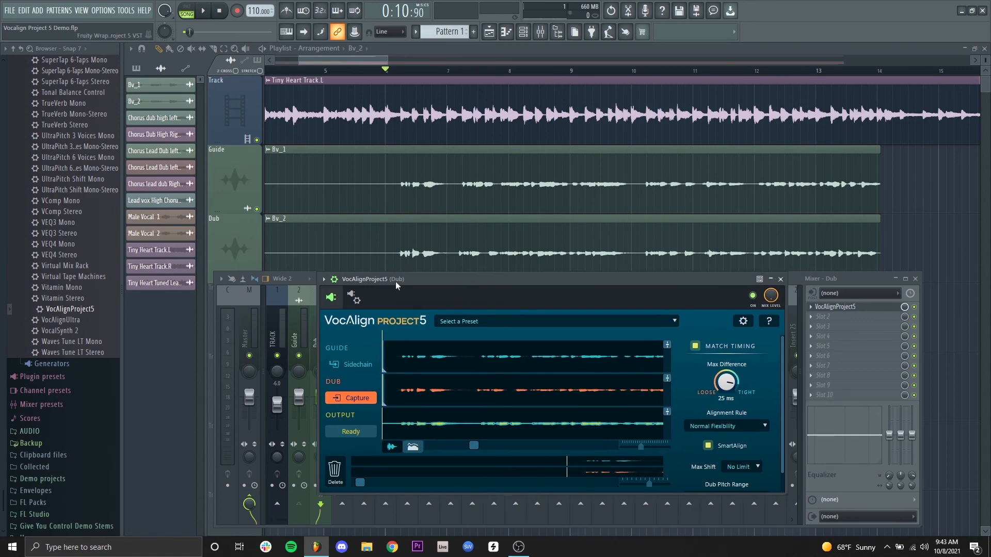